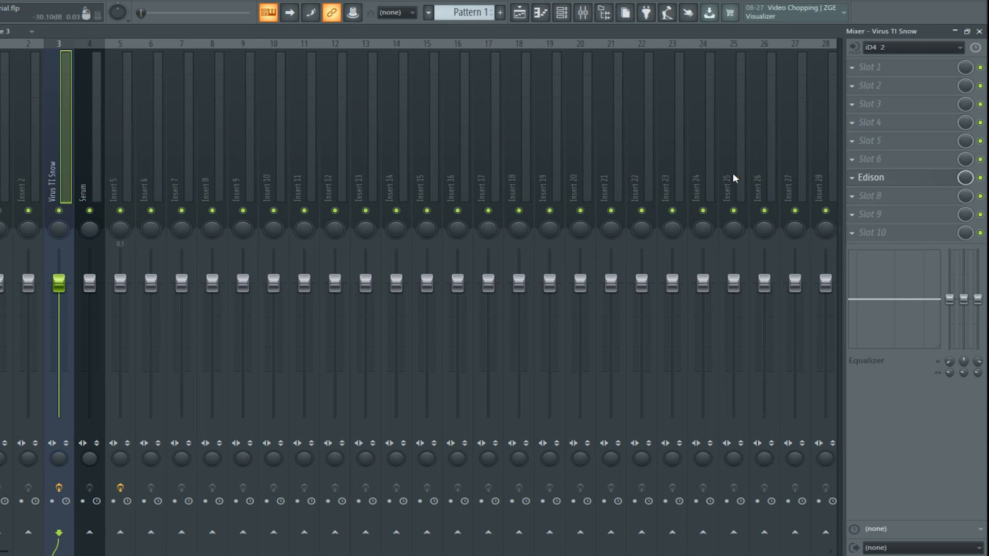
Open Edison on the Virus TI Snow mixer track and arm it to record on input.
{"action": "left_click", "coordinate": [886, 177]}
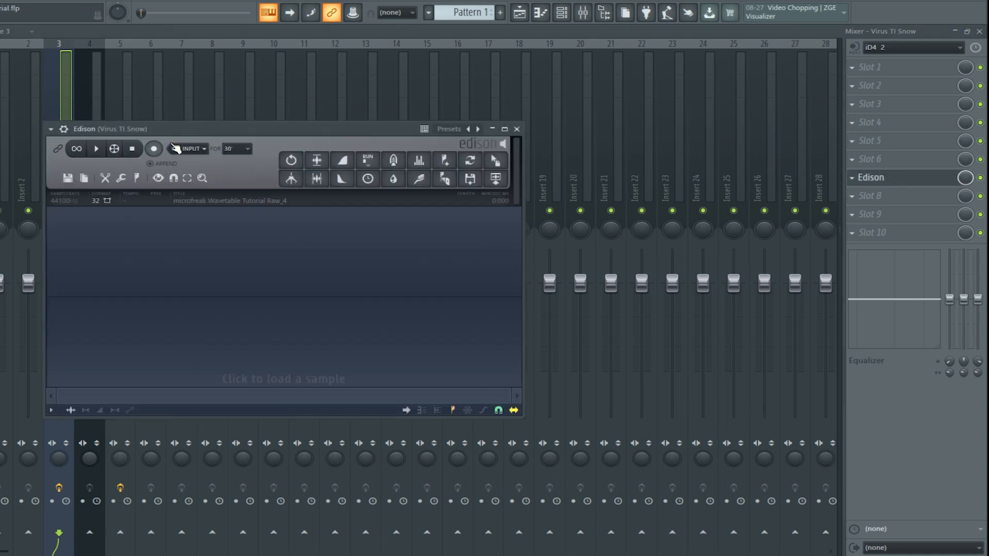
{"action": "left_click", "coordinate": [154, 149]}
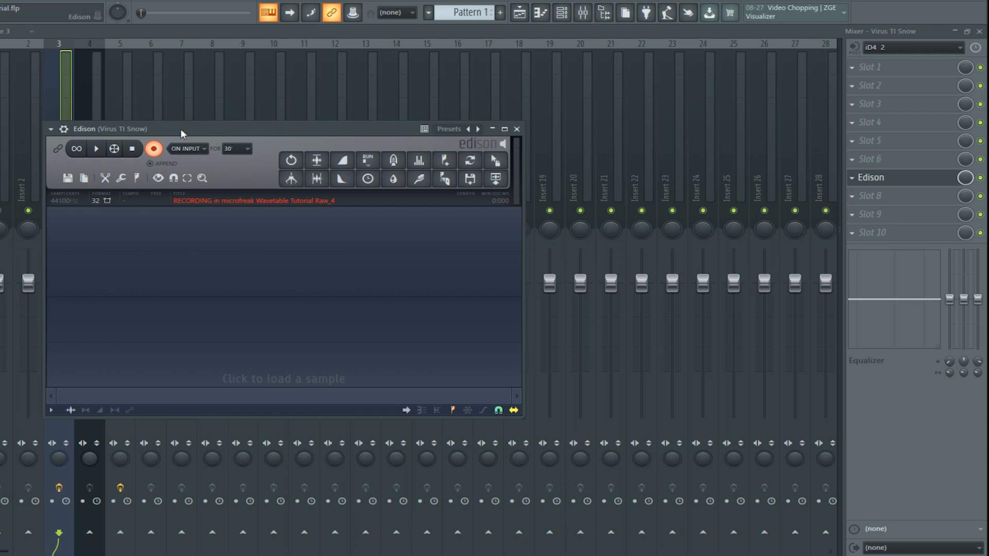
{"action": "left_click_drag", "start_coordinate": [181, 129], "coordinate": [225, 133]}
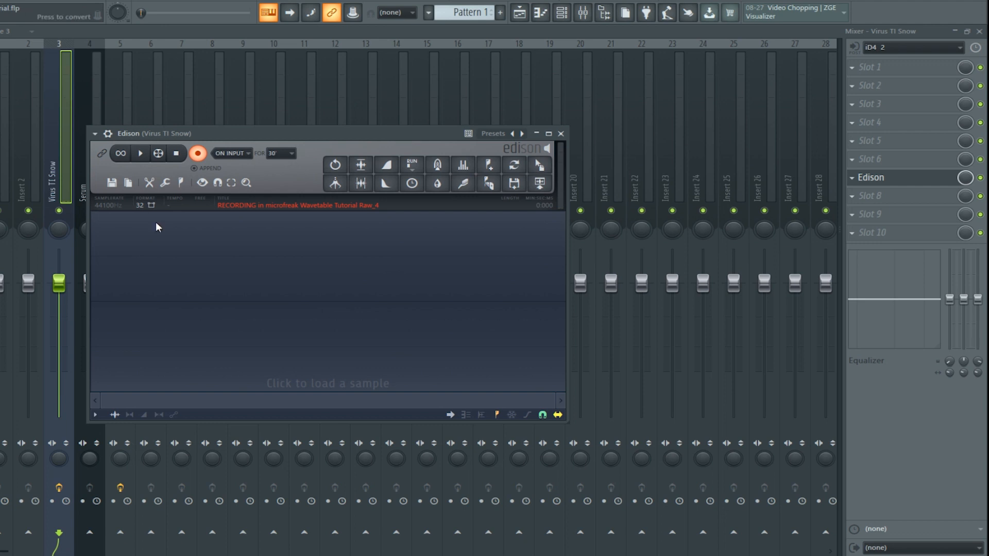
{"action": "left_click", "coordinate": [561, 14]}
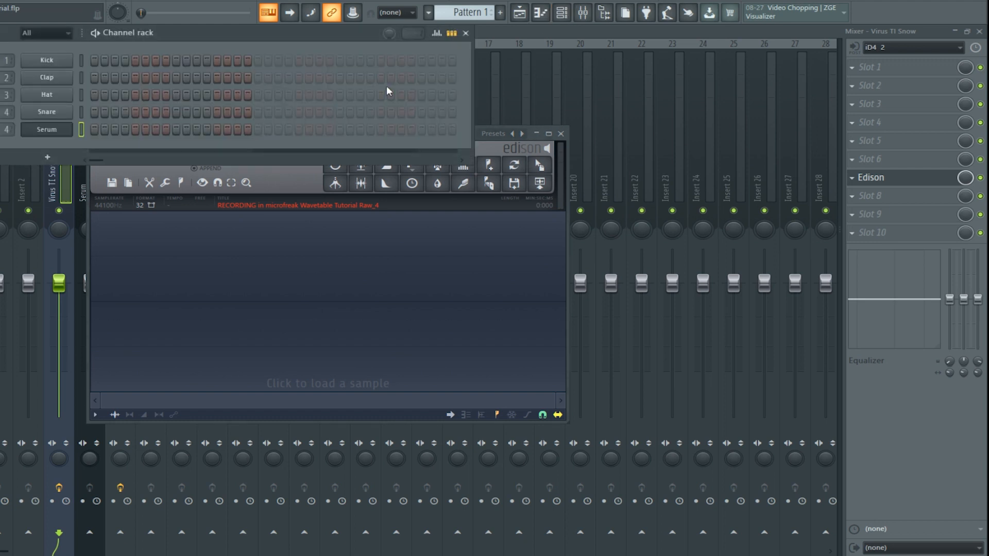
{"action": "left_click", "coordinate": [78, 168]}
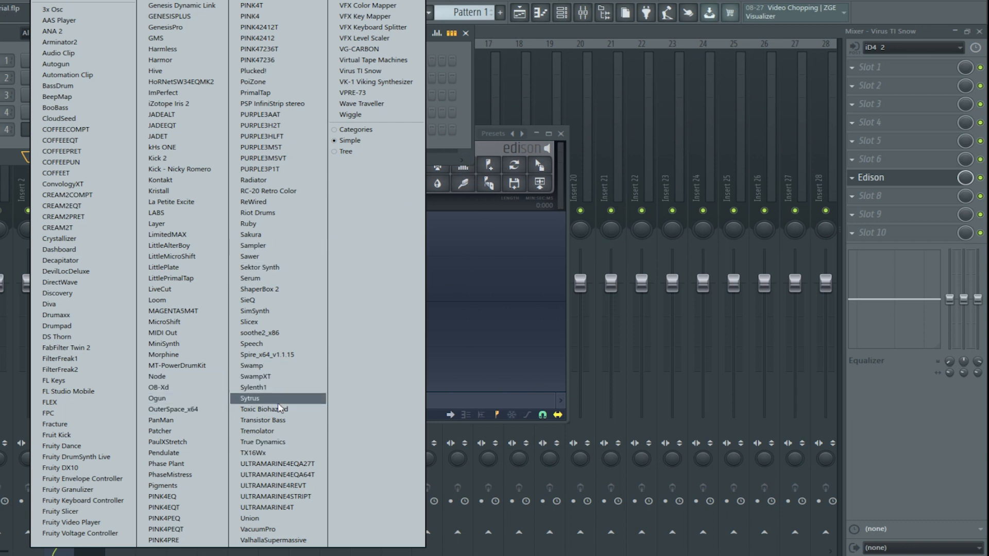
{"action": "left_click", "coordinate": [571, 32]}
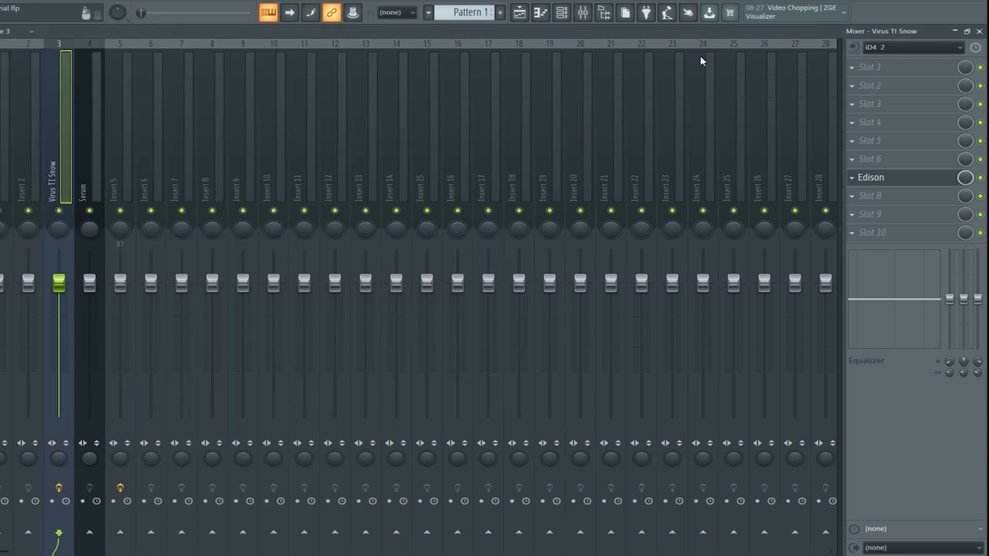
Capture the incoming synth note in Edison on the Virus TI Snow track, stop recording and save the sample.
{"action": "left_click", "coordinate": [871, 177]}
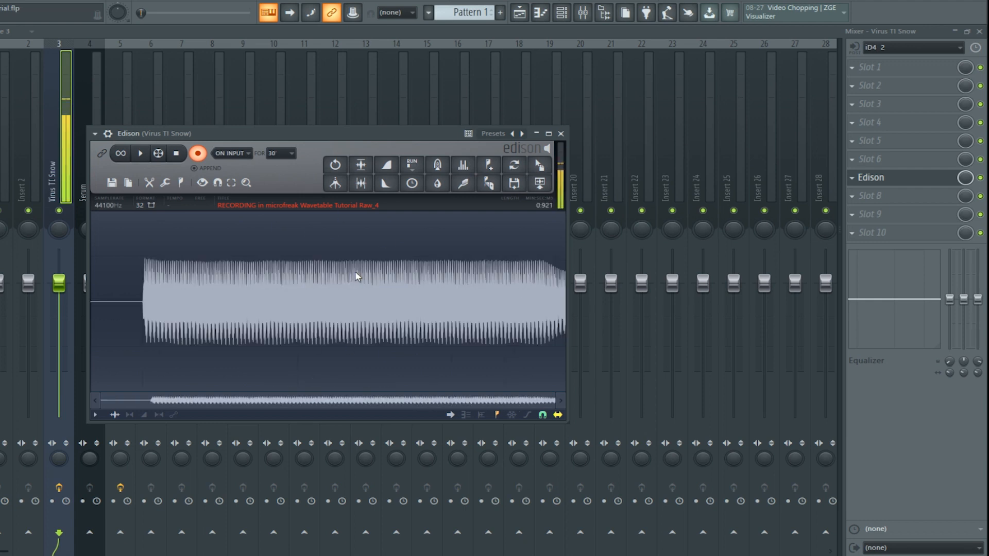
{"action": "left_click", "coordinate": [177, 154]}
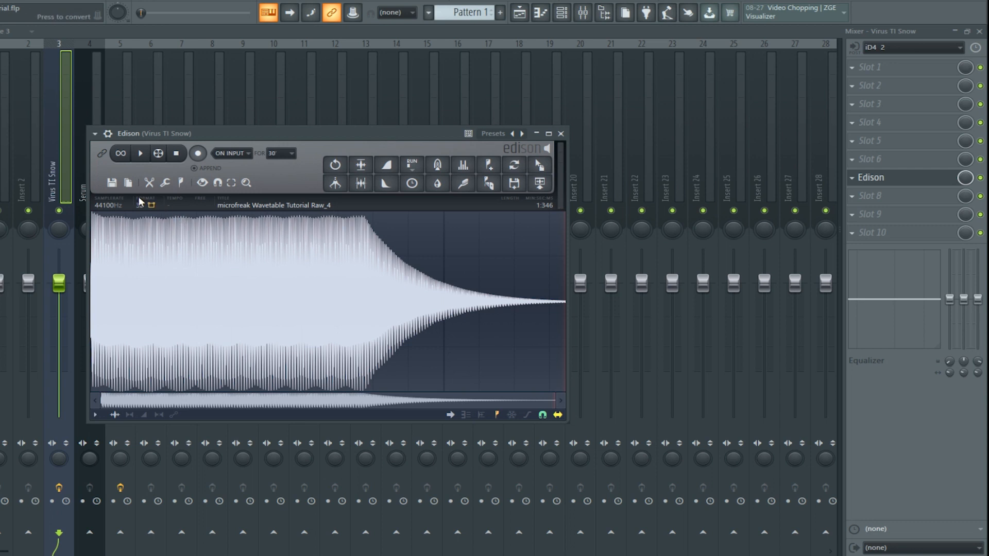
{"action": "left_click", "coordinate": [111, 183]}
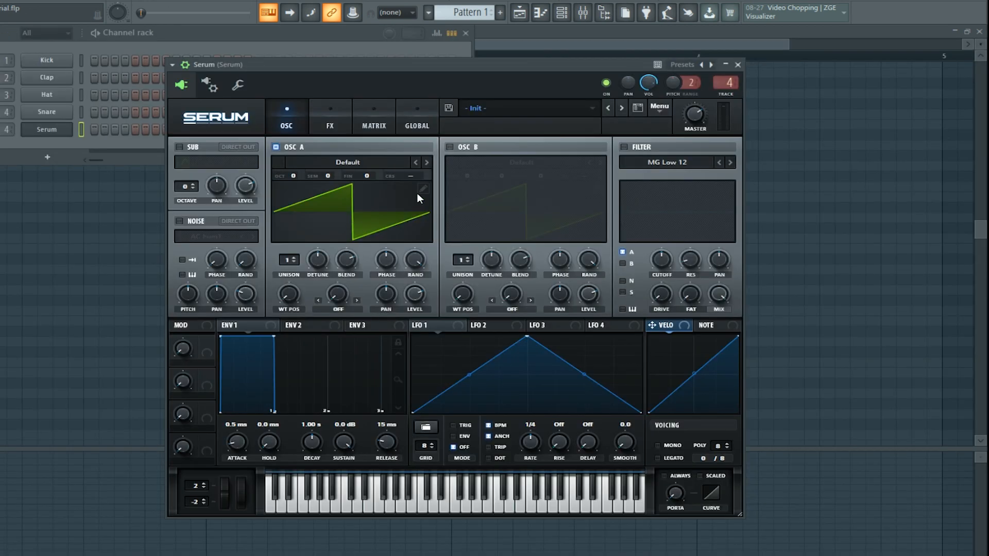
Enter c0 as the formula in Serum's oscillator A table editor and import the recorded sample, split at that note.
{"action": "left_click", "coordinate": [426, 188]}
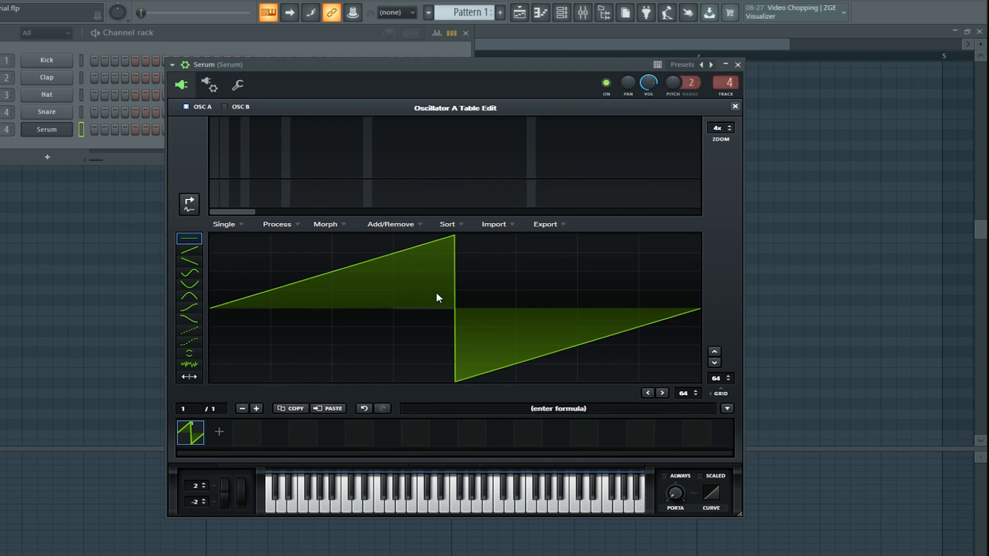
{"action": "left_click", "coordinate": [601, 403]}
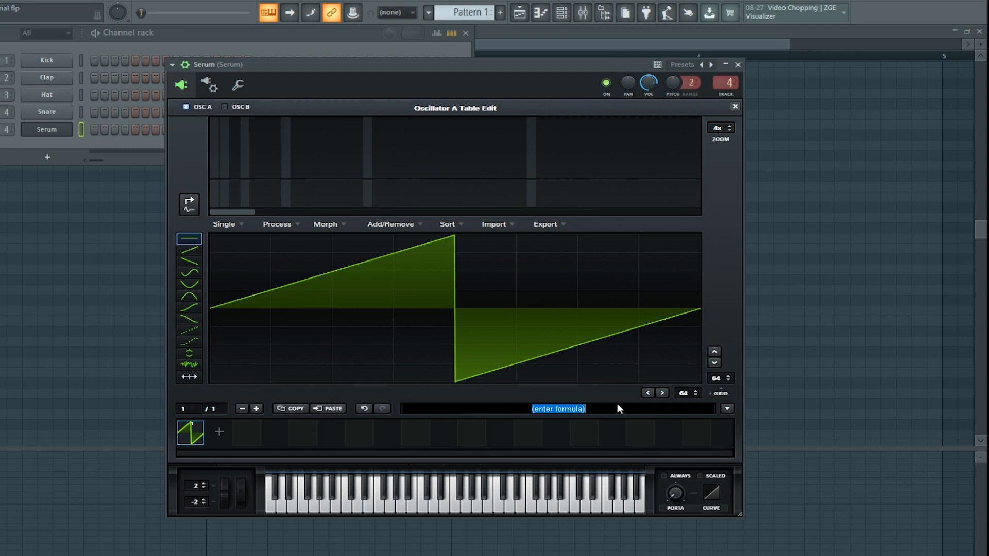
{"action": "type", "text": "c0"}
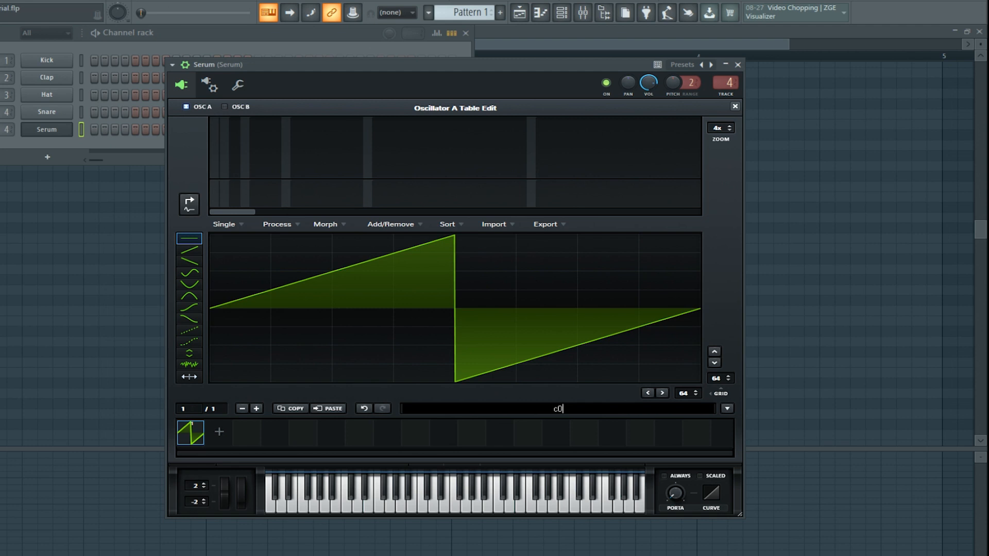
{"action": "key", "text": "Return"}
{"action": "left_click_drag", "start_coordinate": [3, 463], "coordinate": [398, 297]}
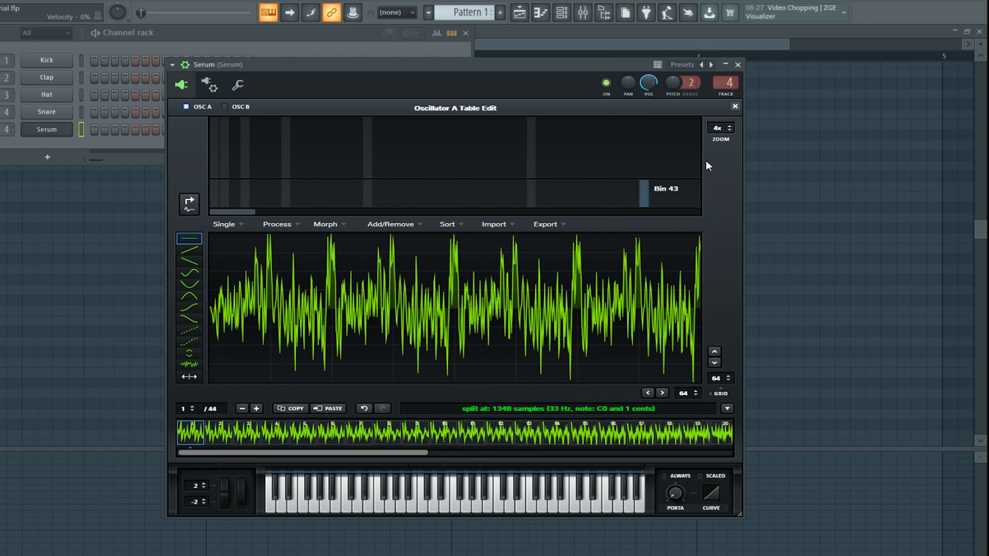
Normalize each frame of oscillator A's wavetable separately and audition it by sweeping the wavetable position.
{"action": "left_click", "coordinate": [279, 226]}
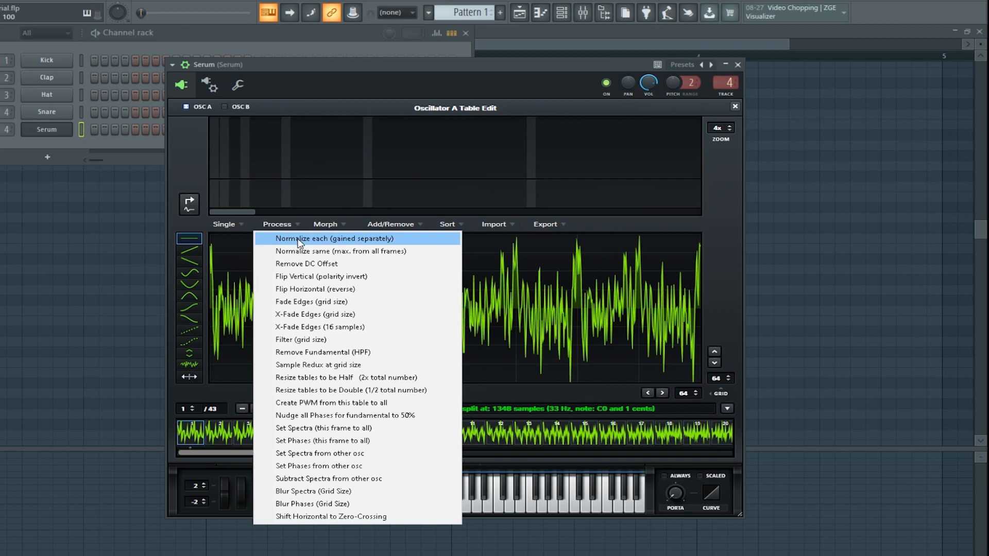
{"action": "left_click", "coordinate": [299, 241]}
{"action": "left_click", "coordinate": [735, 106]}
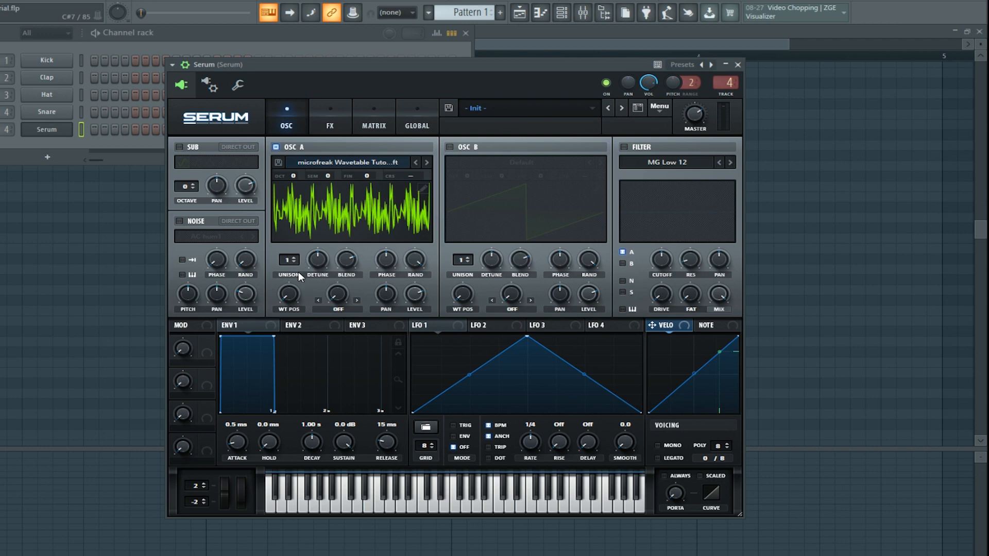
{"action": "mouse_move", "coordinate": [291, 295]}
{"action": "left_mouse_down"}
{"action": "mouse_move", "coordinate": [294, 140]}
{"action": "mouse_move", "coordinate": [283, 286]}
{"action": "left_mouse_up"}
Resize oscillator A's tables to half their size with twice the total number, and audition the wavetable position.
{"action": "left_click", "coordinate": [423, 189]}
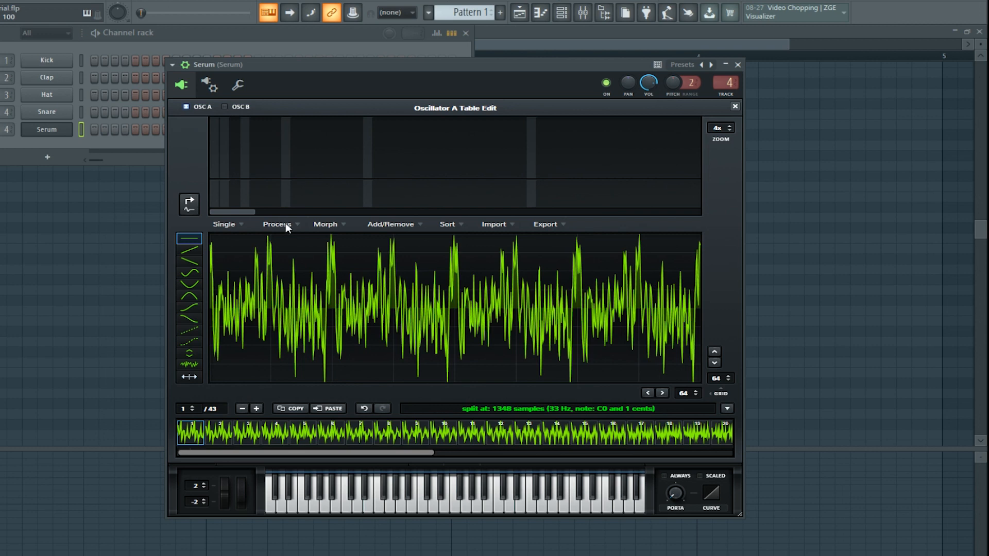
{"action": "left_click", "coordinate": [285, 225]}
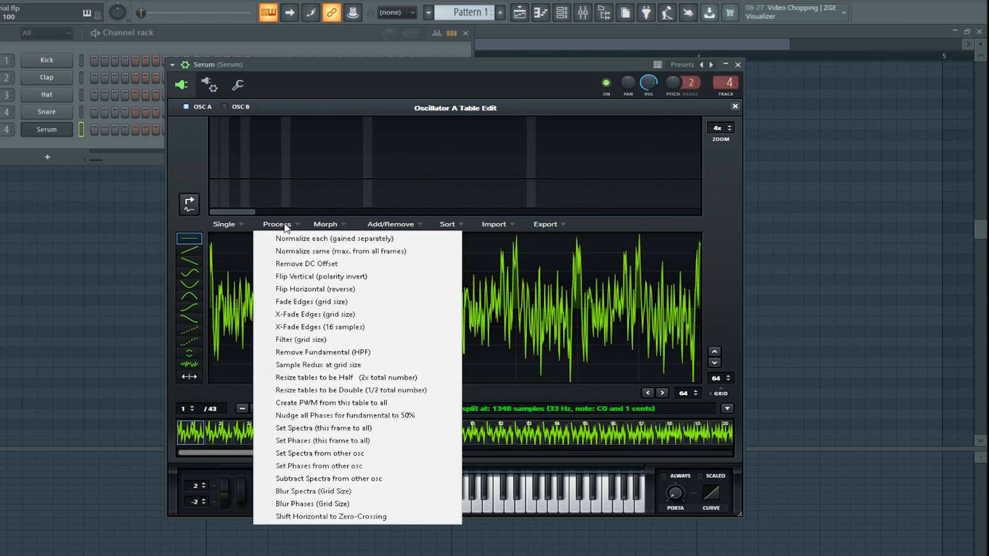
{"action": "left_click", "coordinate": [363, 378]}
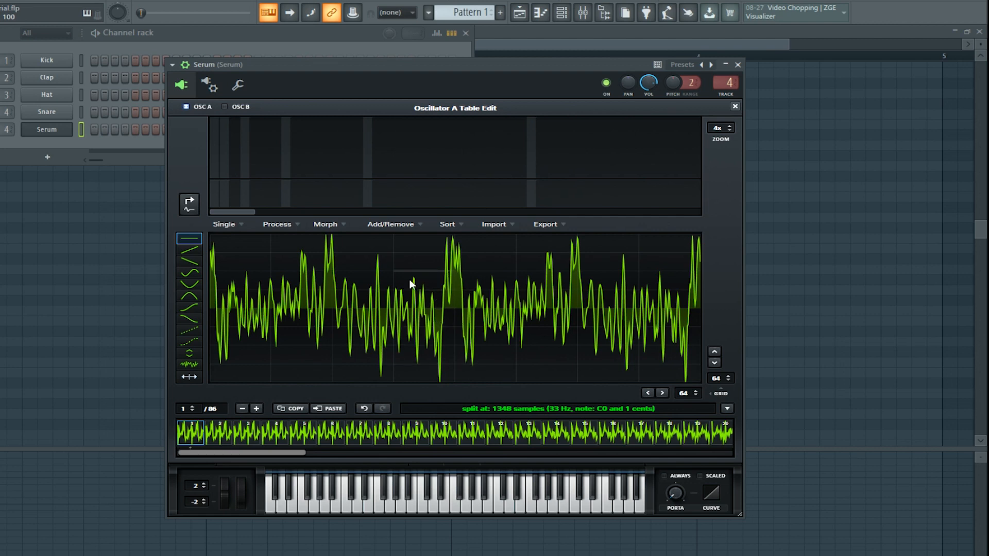
{"action": "left_click", "coordinate": [735, 106]}
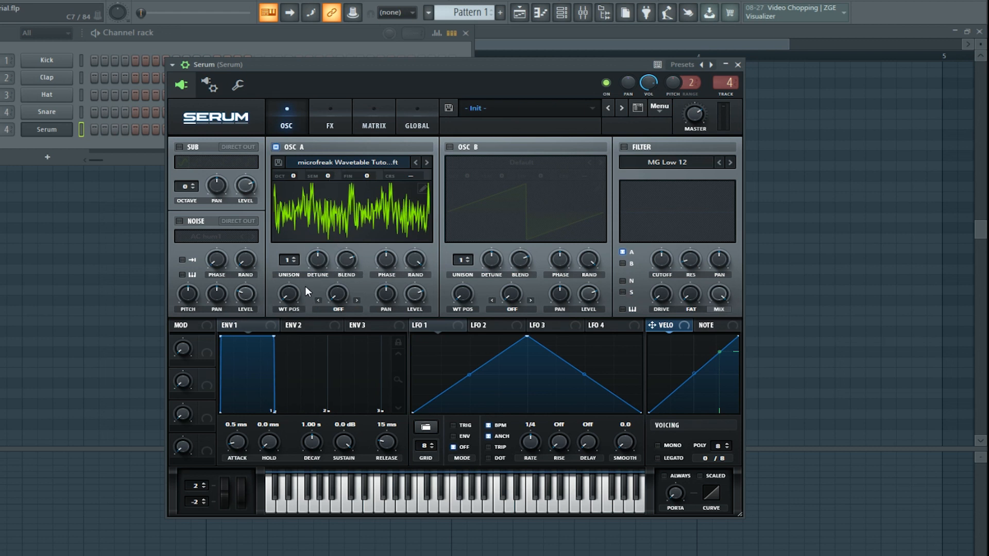
{"action": "mouse_move", "coordinate": [295, 295]}
{"action": "left_mouse_down"}
{"action": "mouse_move", "coordinate": [301, 164]}
{"action": "mouse_move", "coordinate": [301, 289]}
{"action": "left_mouse_up"}
Halve oscillator A's table size once more, doubling the total number, and sweep the wavetable position again.
{"action": "left_click", "coordinate": [423, 189]}
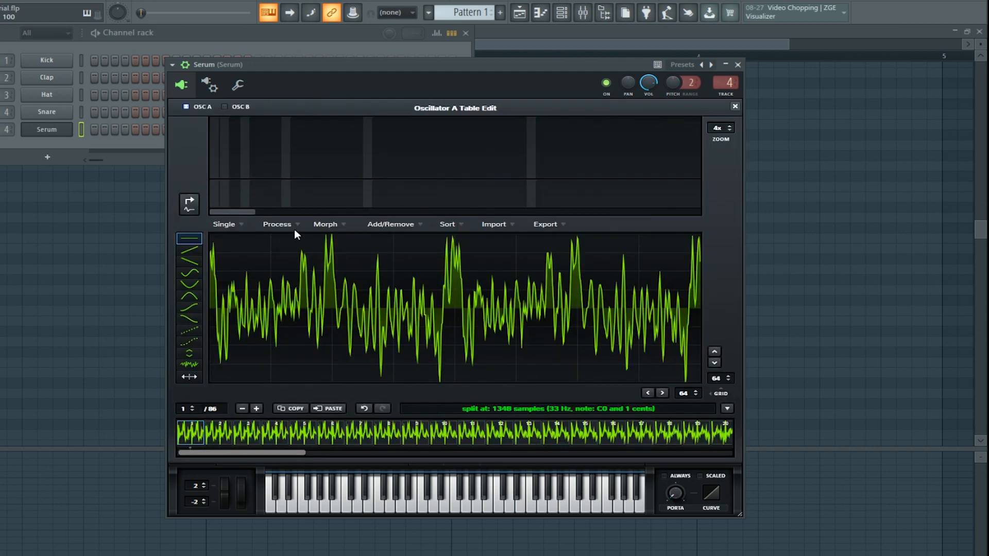
{"action": "left_click", "coordinate": [286, 223]}
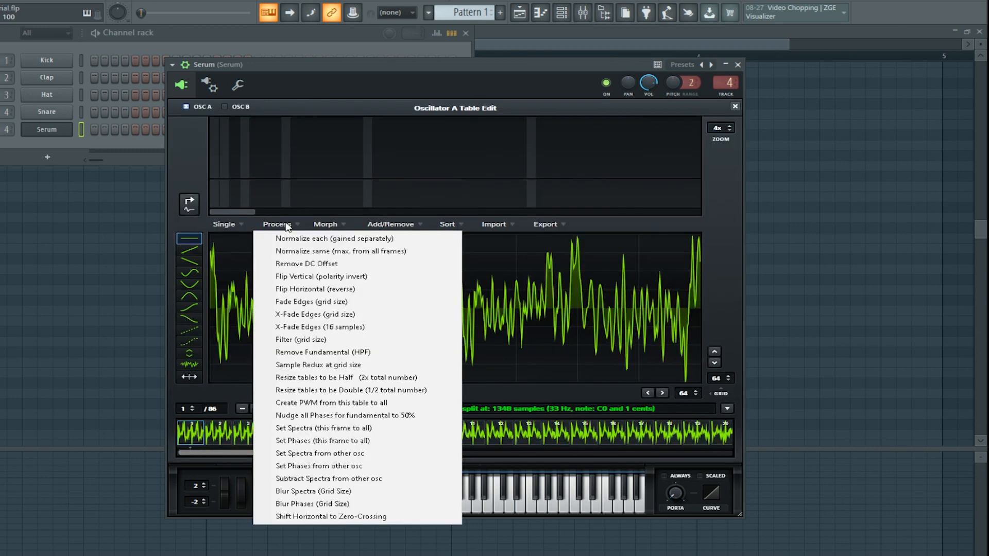
{"action": "left_click", "coordinate": [386, 378]}
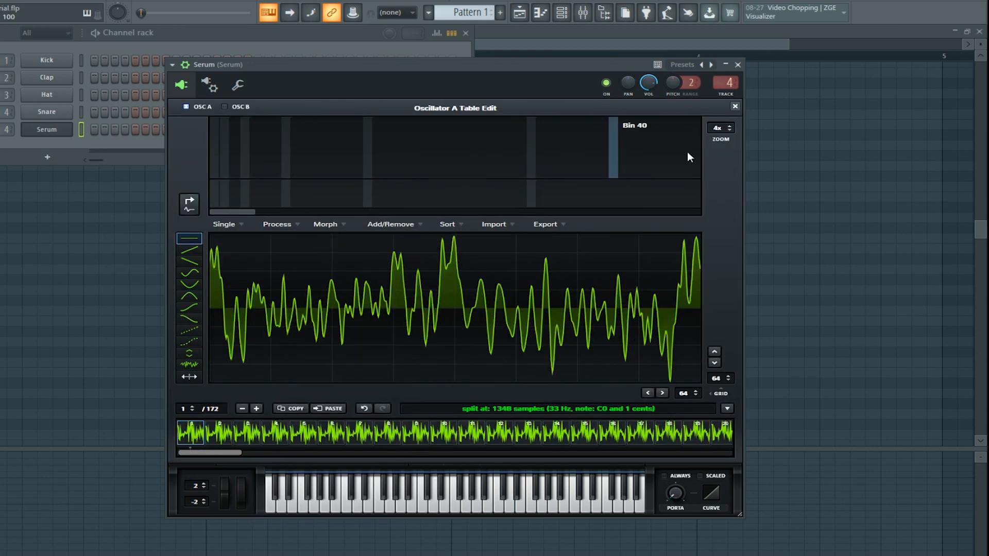
{"action": "left_click", "coordinate": [735, 107]}
{"action": "left_click_drag", "start_coordinate": [294, 300], "coordinate": [278, 227]}
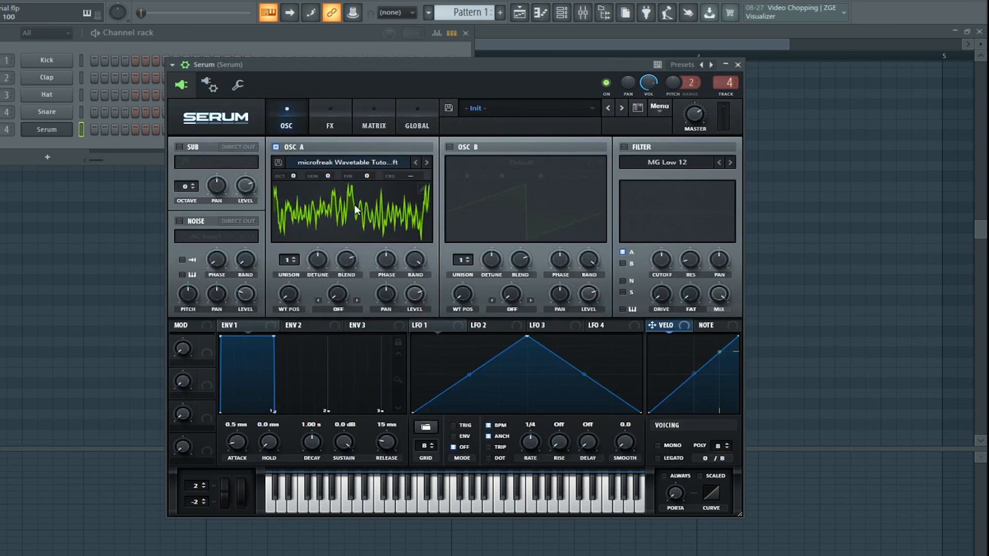
Inspect the resized frames in oscillator A's table editor and listen to them across the wavetable position range.
{"action": "left_click", "coordinate": [422, 189]}
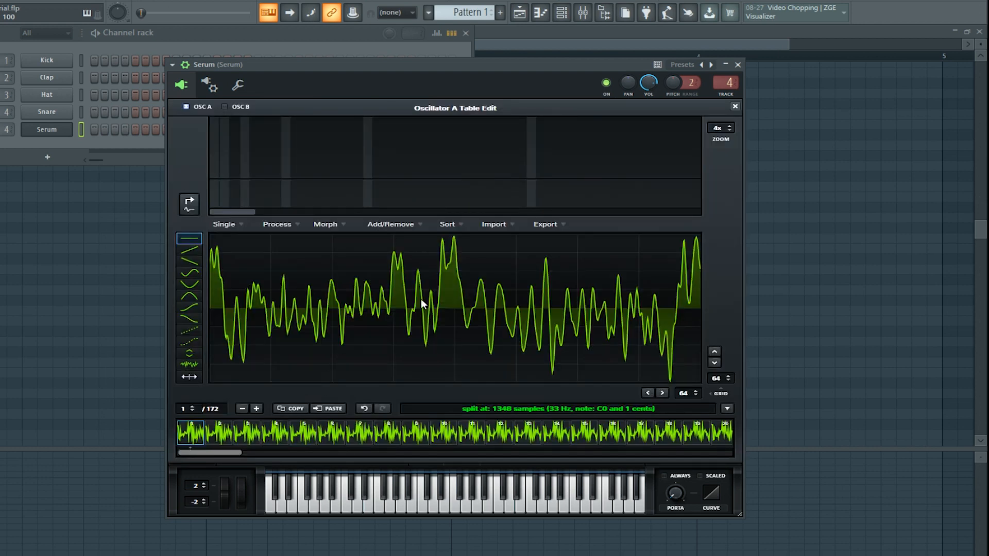
{"action": "left_click", "coordinate": [735, 106]}
{"action": "left_click_drag", "start_coordinate": [289, 294], "coordinate": [294, 226]}
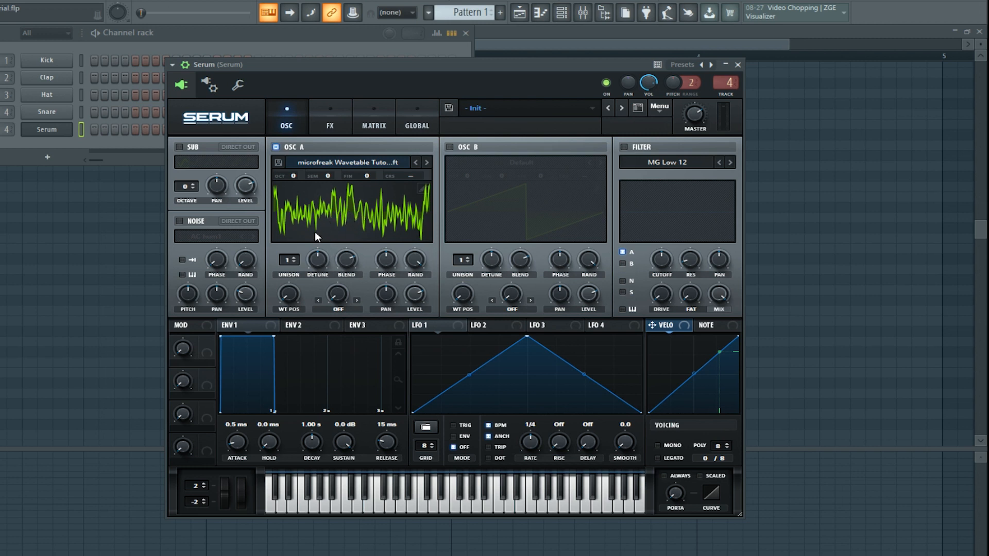
{"action": "left_click", "coordinate": [423, 188]}
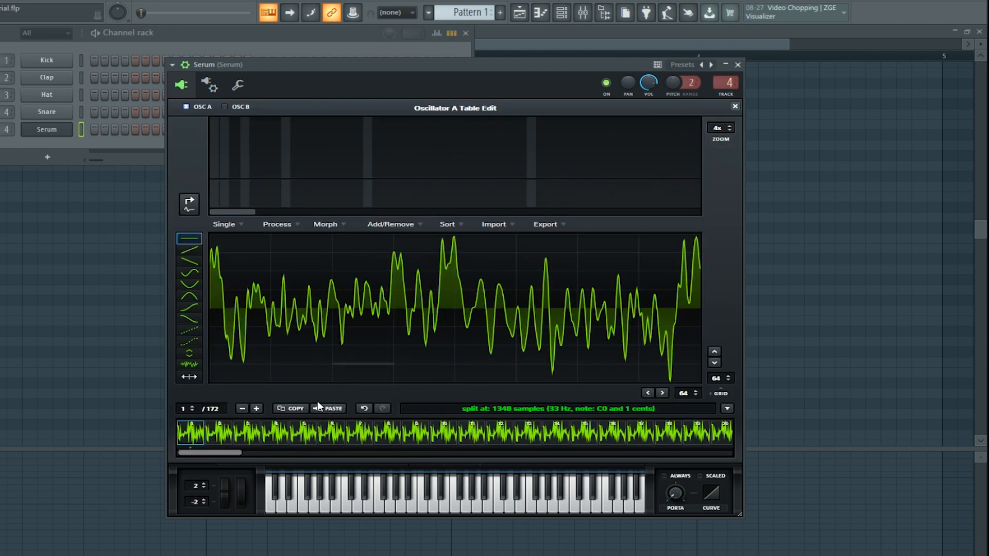
{"action": "left_click", "coordinate": [734, 106]}
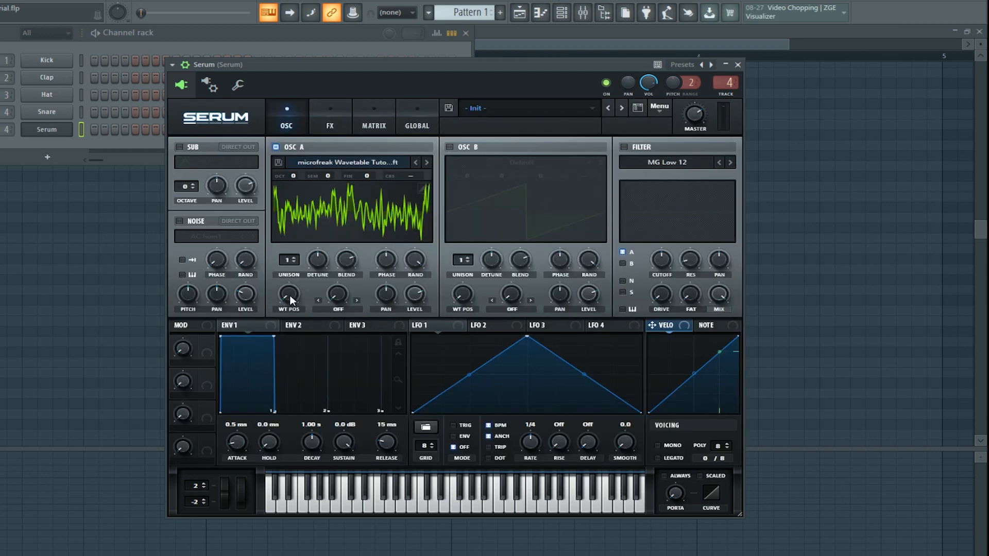
{"action": "mouse_move", "coordinate": [298, 293]}
{"action": "left_mouse_down"}
{"action": "mouse_move", "coordinate": [314, 136]}
{"action": "mouse_move", "coordinate": [296, 290]}
{"action": "left_mouse_up"}
Create PWM from oscillator A's first table frame to all frames and sweep the wavetable position to audition it.
{"action": "left_click", "coordinate": [421, 189]}
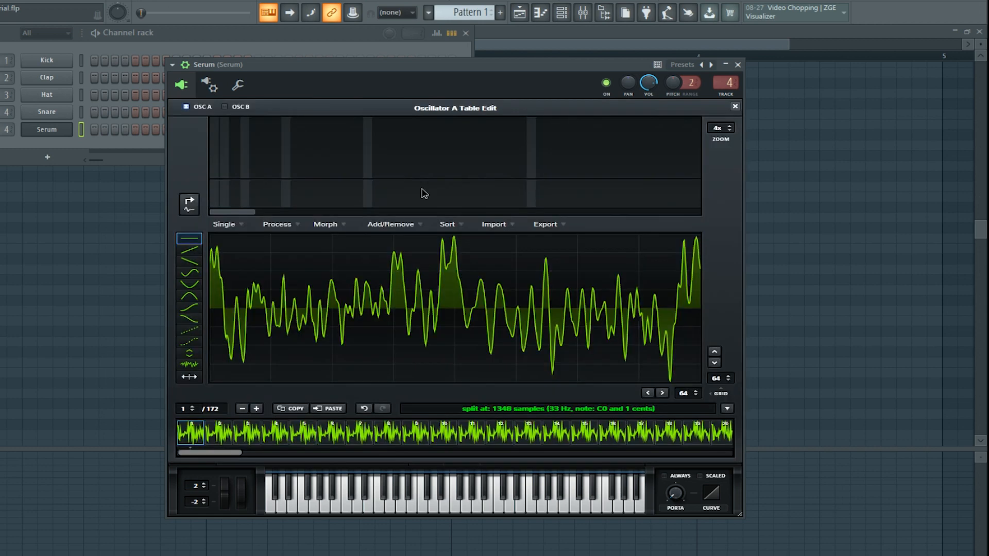
{"action": "left_click", "coordinate": [227, 443]}
{"action": "left_click_drag", "start_coordinate": [228, 452], "coordinate": [165, 455]}
{"action": "left_click", "coordinate": [199, 434]}
{"action": "left_click", "coordinate": [288, 221]}
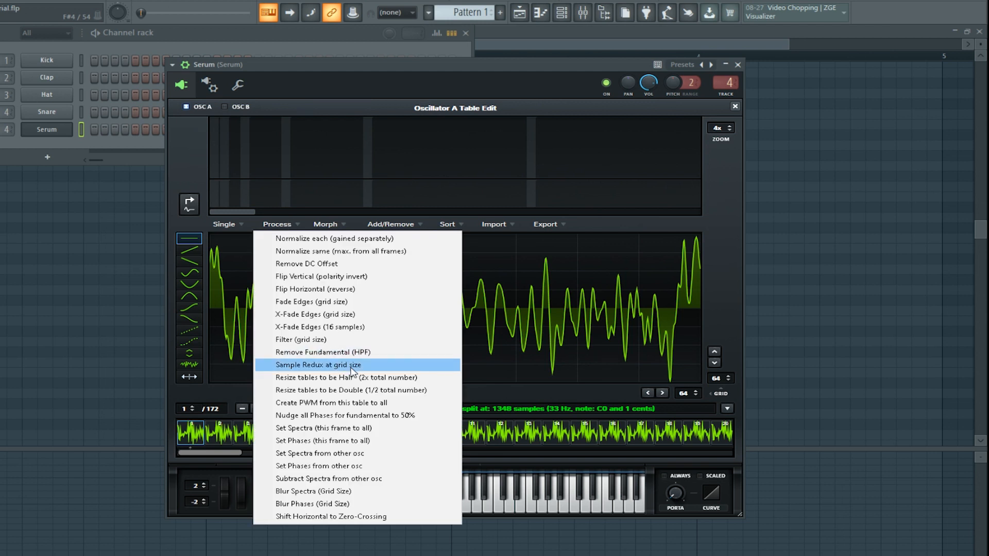
{"action": "left_click", "coordinate": [349, 404]}
{"action": "left_click", "coordinate": [735, 106]}
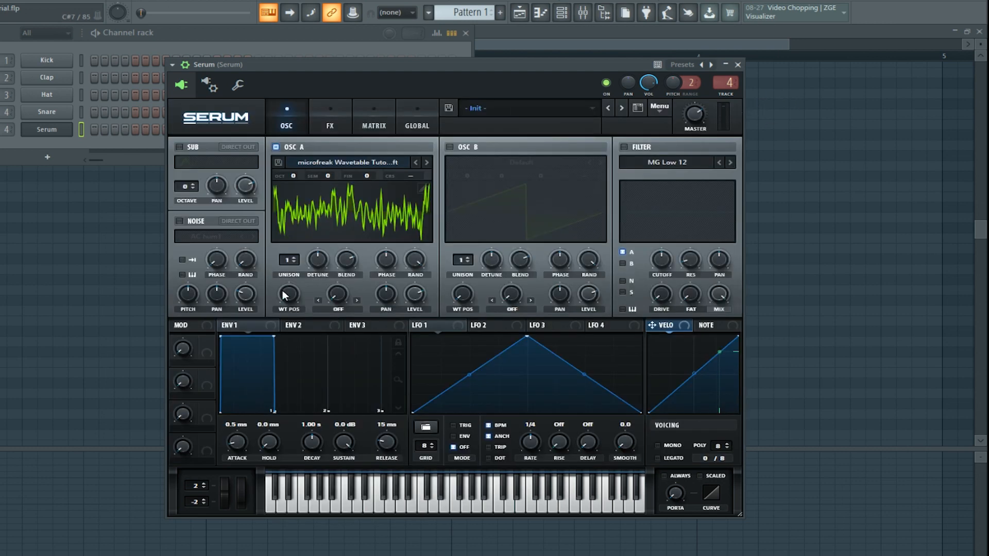
{"action": "left_click_drag", "start_coordinate": [295, 297], "coordinate": [303, 322]}
Set the table editor's grid to 64 and apply X-Fade Edges (grid size) to oscillator A's wavetable.
{"action": "left_click", "coordinate": [423, 189]}
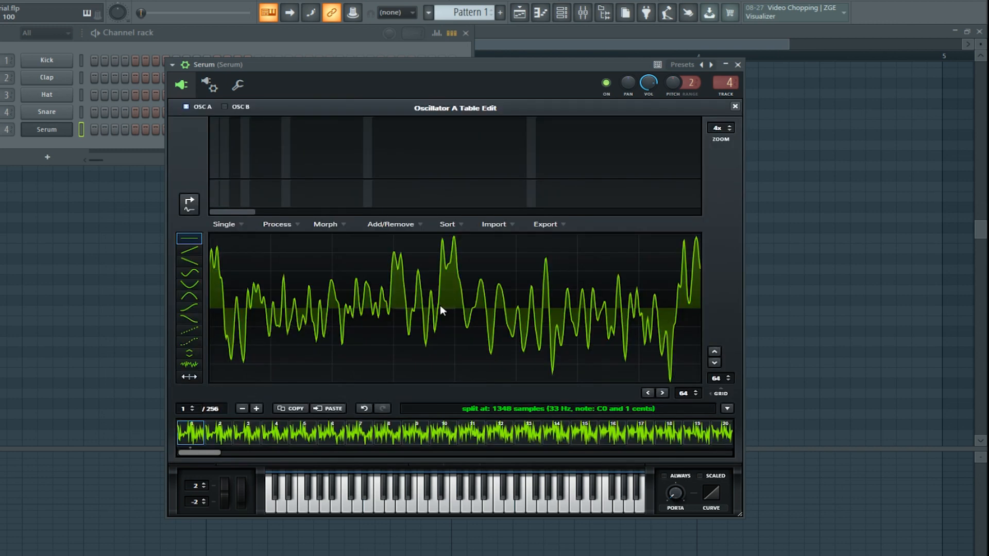
{"action": "left_click", "coordinate": [283, 225]}
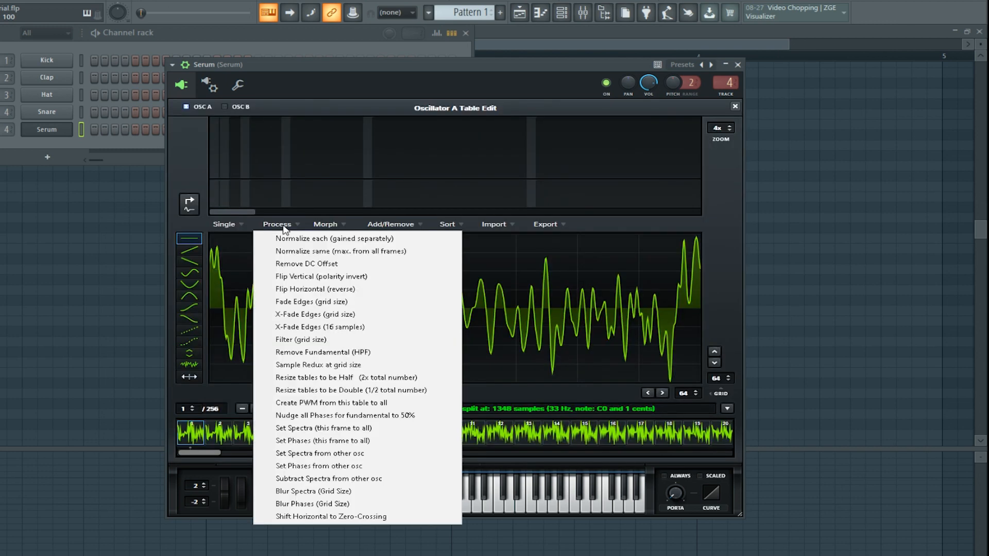
{"action": "left_click", "coordinate": [729, 375]}
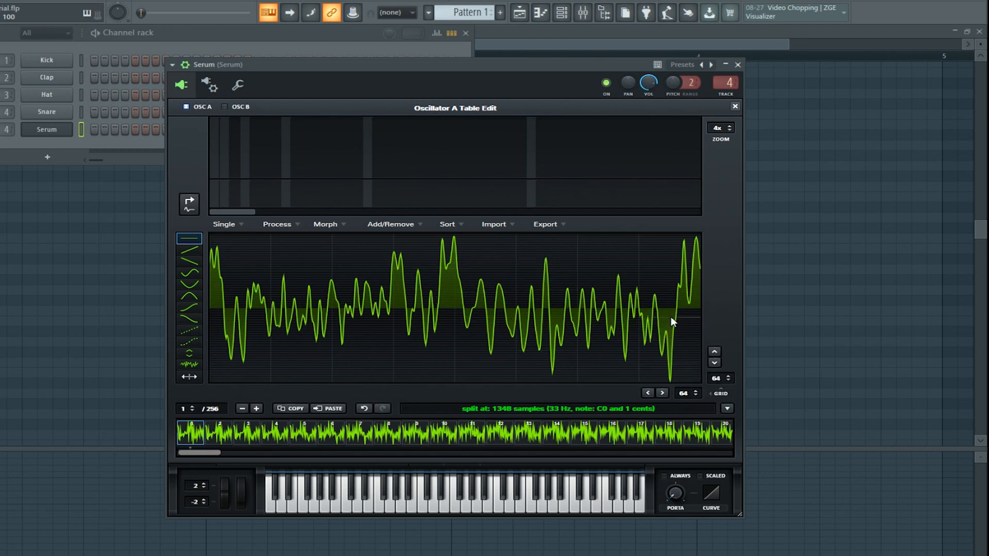
{"action": "left_click", "coordinate": [277, 224]}
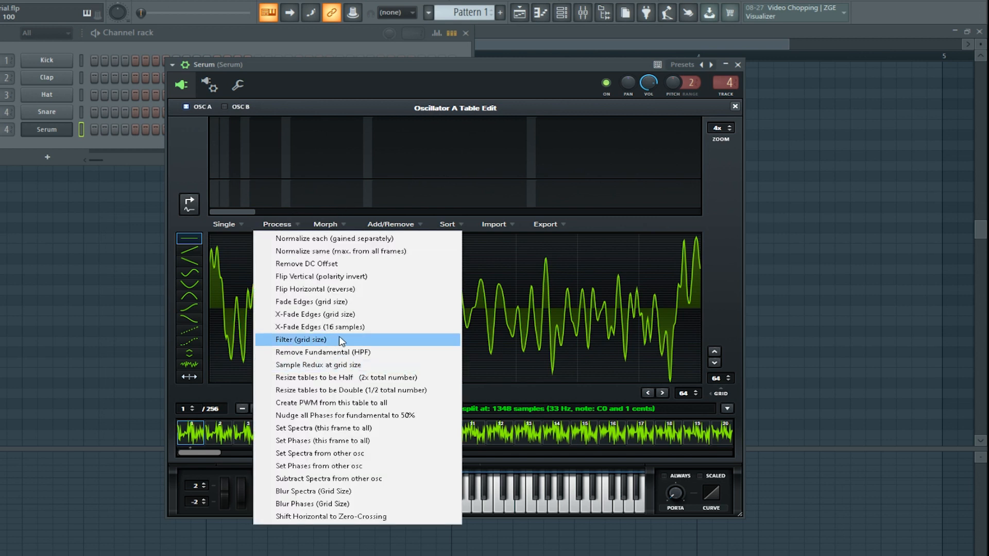
{"action": "left_click", "coordinate": [338, 314]}
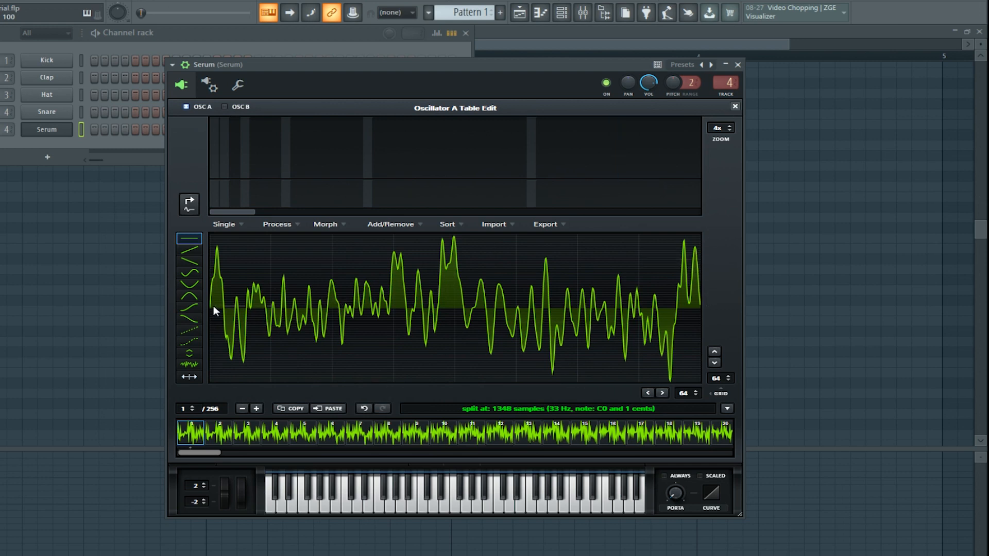
{"action": "left_click", "coordinate": [735, 107]}
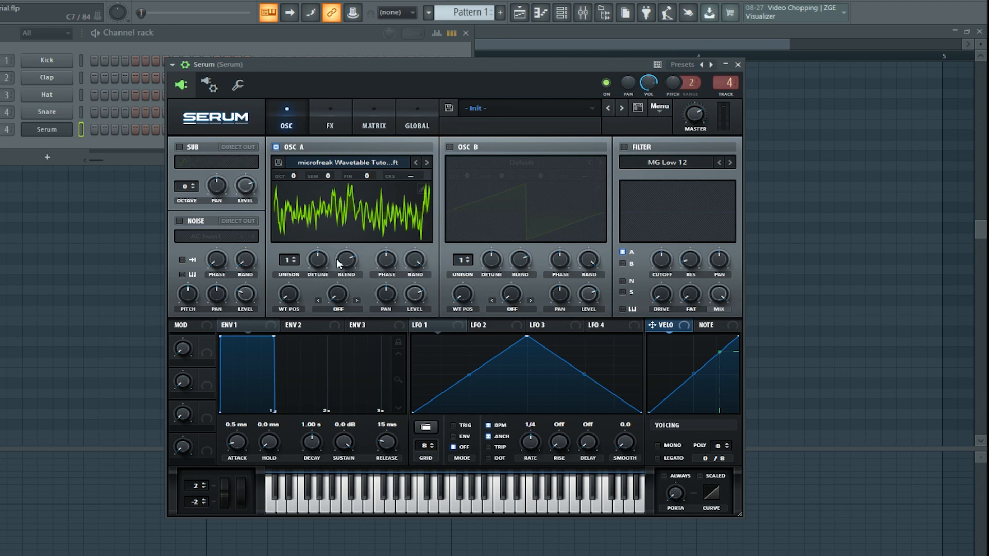
Audition the crossfaded wavetable by sweeping oscillator A's wavetable position.
{"action": "left_click_drag", "start_coordinate": [292, 285], "coordinate": [291, 282]}
{"action": "left_click_drag", "start_coordinate": [292, 175], "coordinate": [297, 190]}
{"action": "left_click_drag", "start_coordinate": [289, 296], "coordinate": [268, 298]}
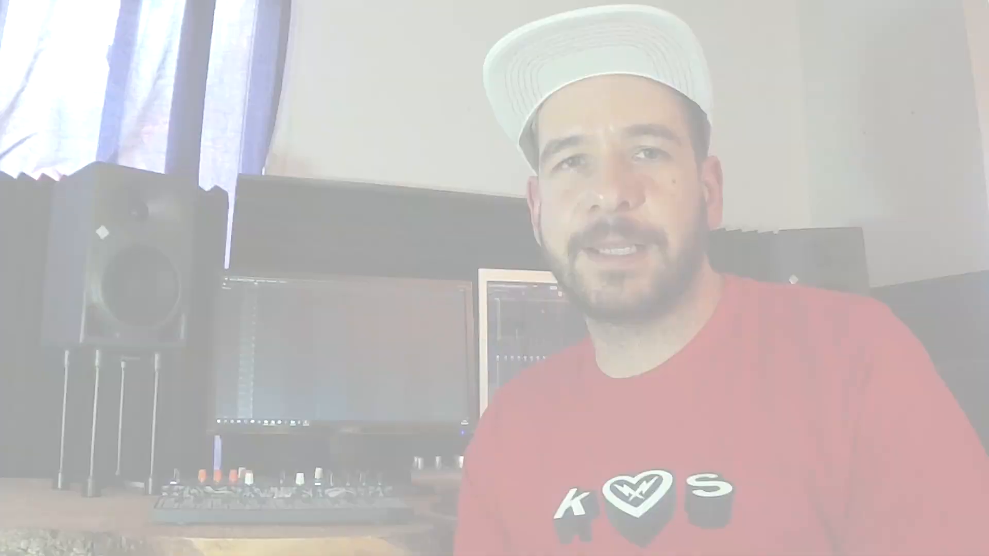